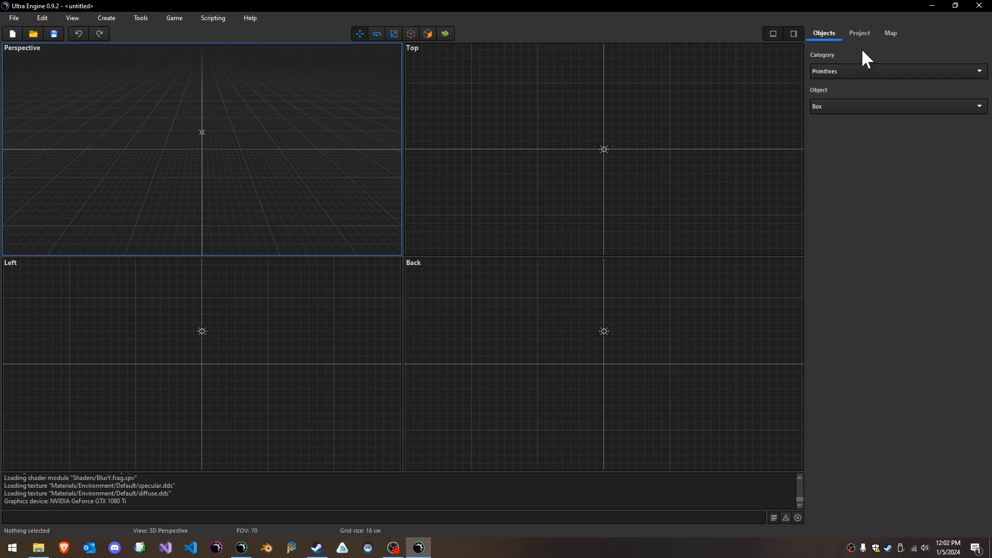
Look through the object types offered for the Lights category and for primitives.
{"action": "left_click", "coordinate": [889, 71]}
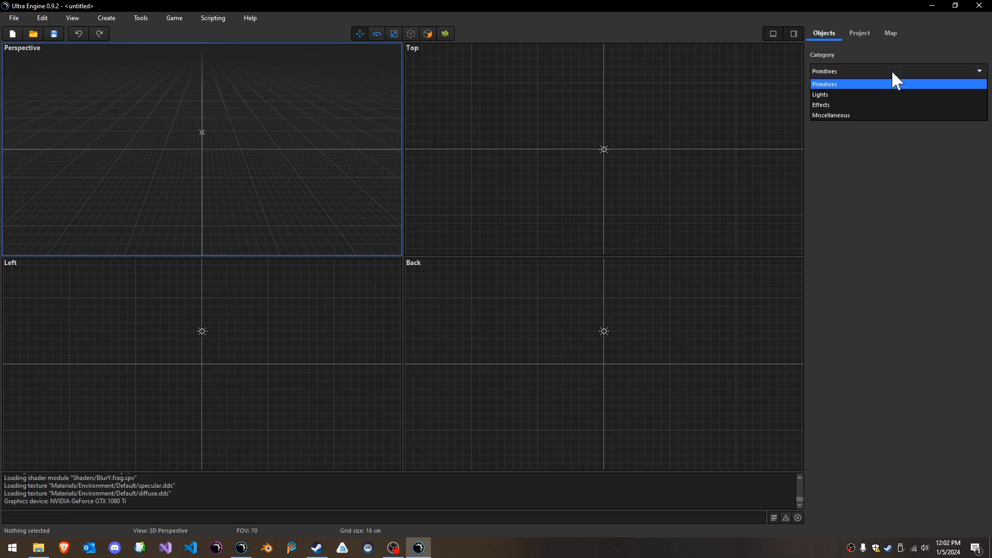
{"action": "left_click", "coordinate": [876, 96]}
{"action": "left_click", "coordinate": [876, 106]}
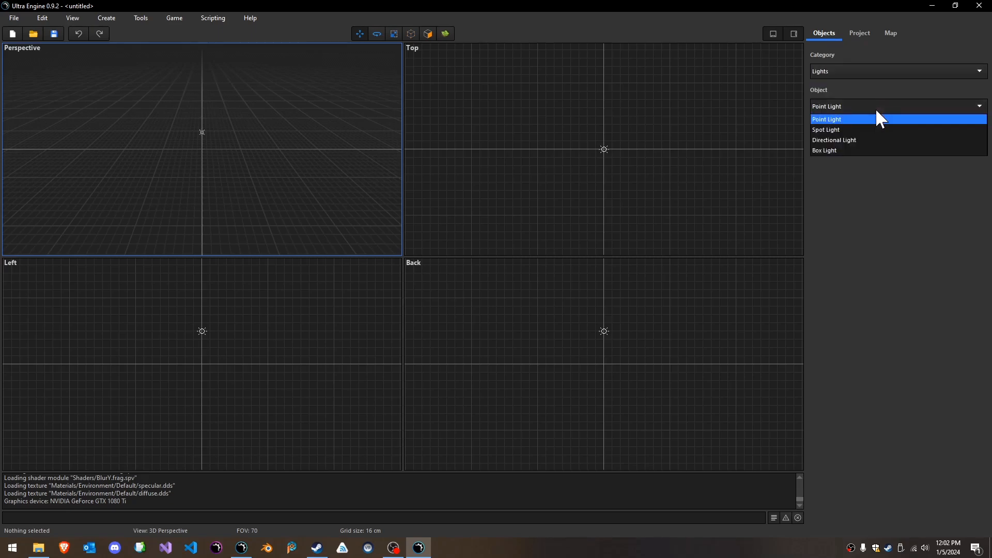
{"action": "left_click", "coordinate": [873, 148]}
{"action": "left_click", "coordinate": [873, 74]}
{"action": "left_click", "coordinate": [873, 103]}
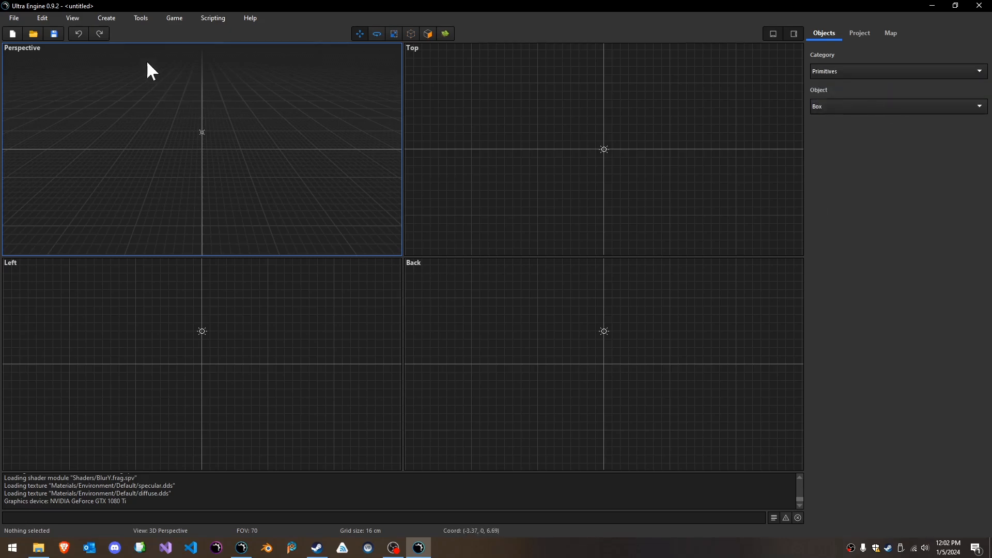
{"action": "left_click", "coordinate": [106, 17]}
{"action": "left_click", "coordinate": [106, 17]}
{"action": "left_click", "coordinate": [111, 16]}
{"action": "mouse_move", "coordinate": [124, 33]}
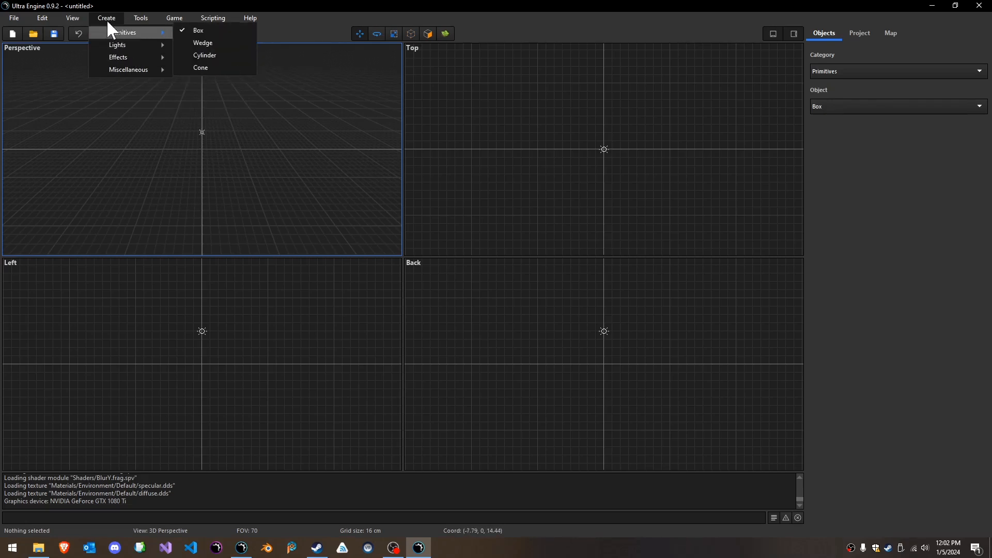
{"action": "left_click", "coordinate": [113, 18]}
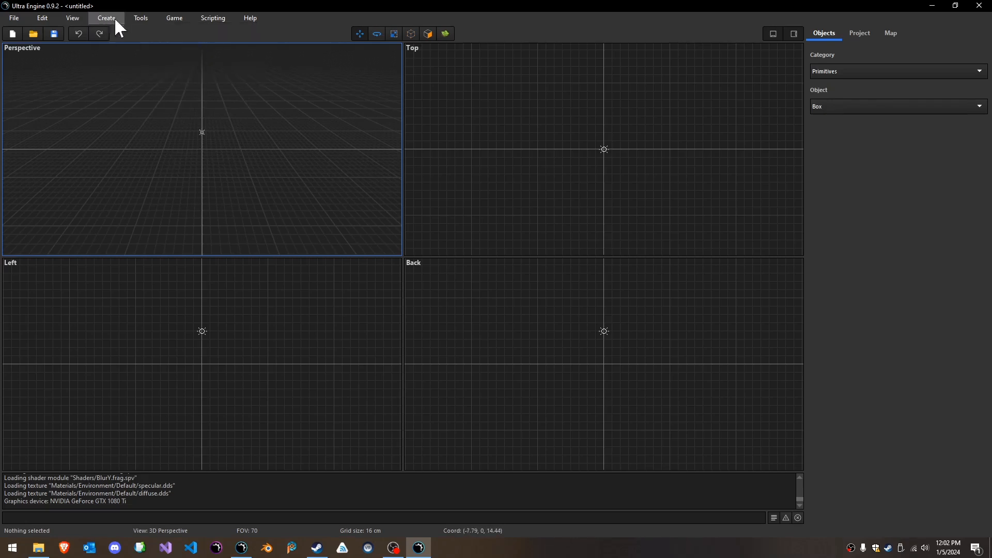
Examine the creation options of the Cylinder primitive and of the Miscellaneous objects, including Heightmap Terrain.
{"action": "left_click", "coordinate": [843, 106]}
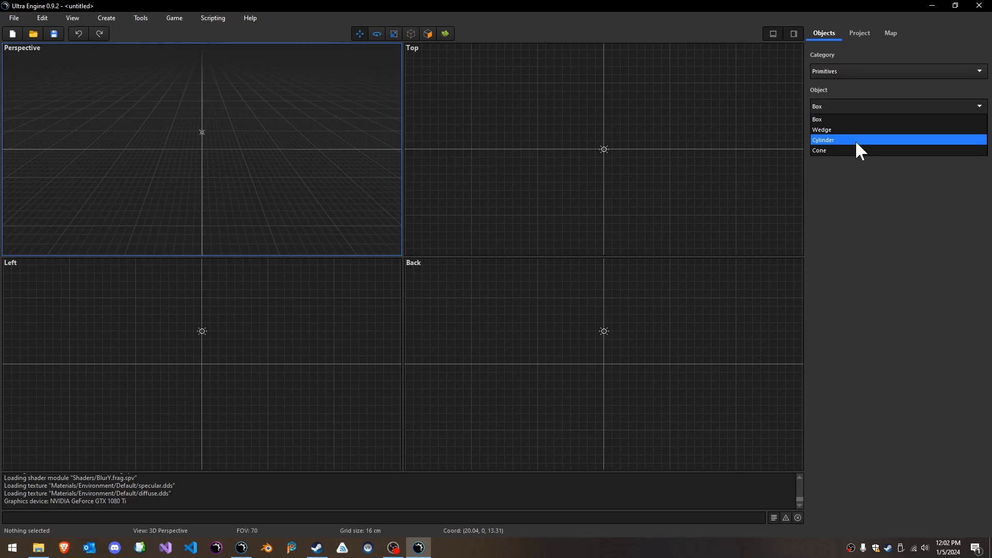
{"action": "left_click", "coordinate": [859, 141]}
{"action": "double_click", "coordinate": [845, 123]}
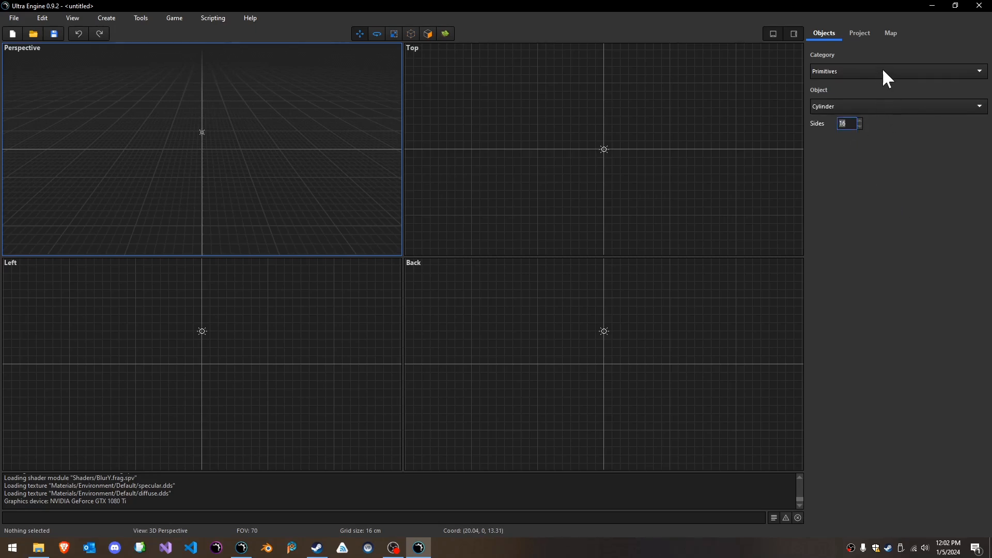
{"action": "left_click", "coordinate": [883, 71]}
{"action": "left_click", "coordinate": [873, 114]}
{"action": "left_click", "coordinate": [887, 108]}
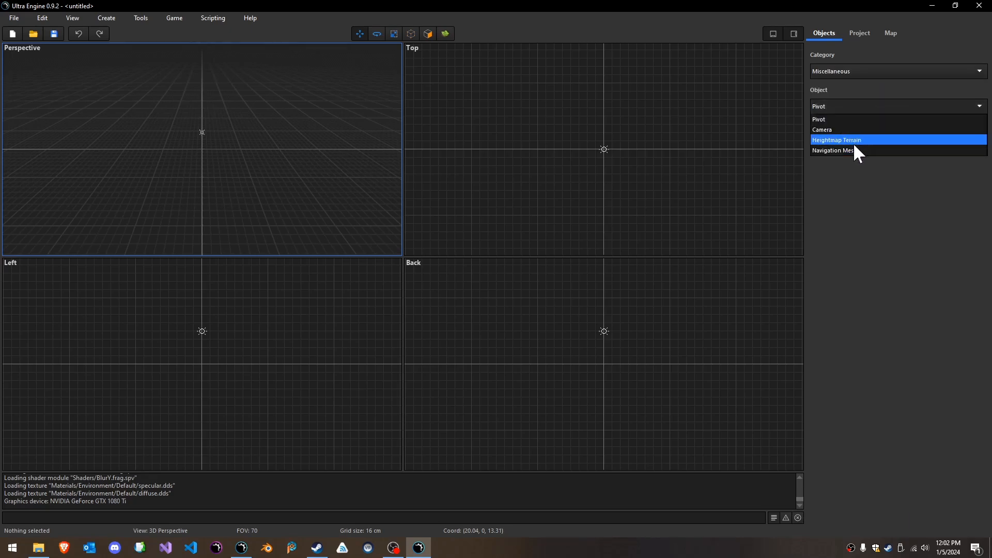
{"action": "left_click", "coordinate": [857, 150]}
{"action": "left_click", "coordinate": [862, 107]}
{"action": "left_click", "coordinate": [858, 139]}
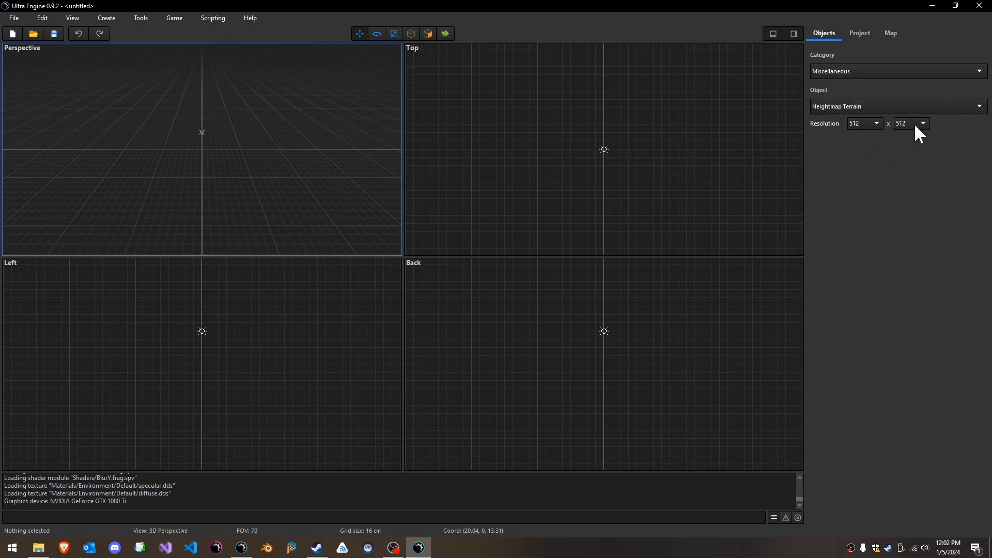
Create a flat Box primitive centred on the origin in the Top viewport and raise it so its base sits on the ground line.
{"action": "left_click", "coordinate": [879, 106]}
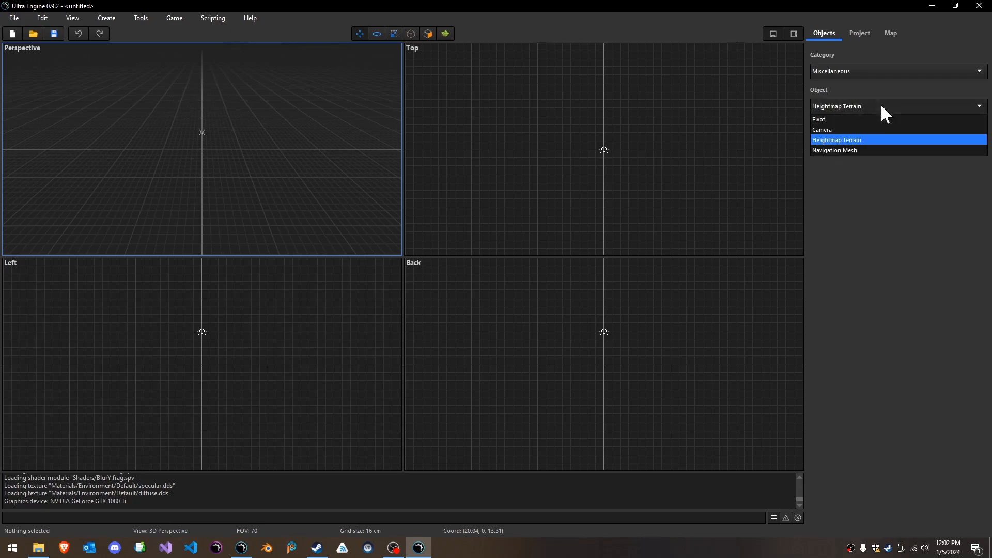
{"action": "left_click", "coordinate": [875, 118]}
{"action": "left_click", "coordinate": [882, 73]}
{"action": "left_click", "coordinate": [879, 84]}
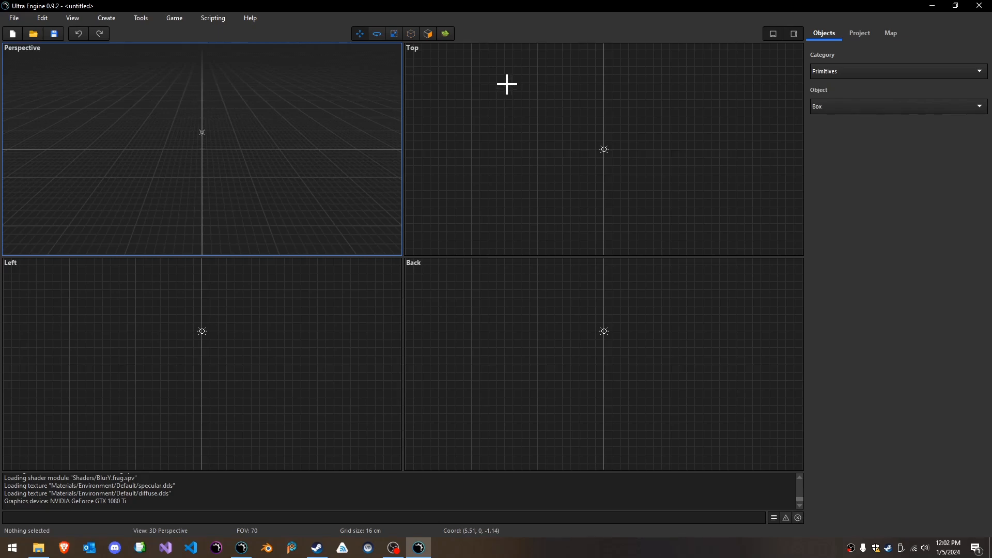
{"action": "left_click_drag", "start_coordinate": [505, 83], "coordinate": [694, 220]}
{"action": "key", "text": "Return"}
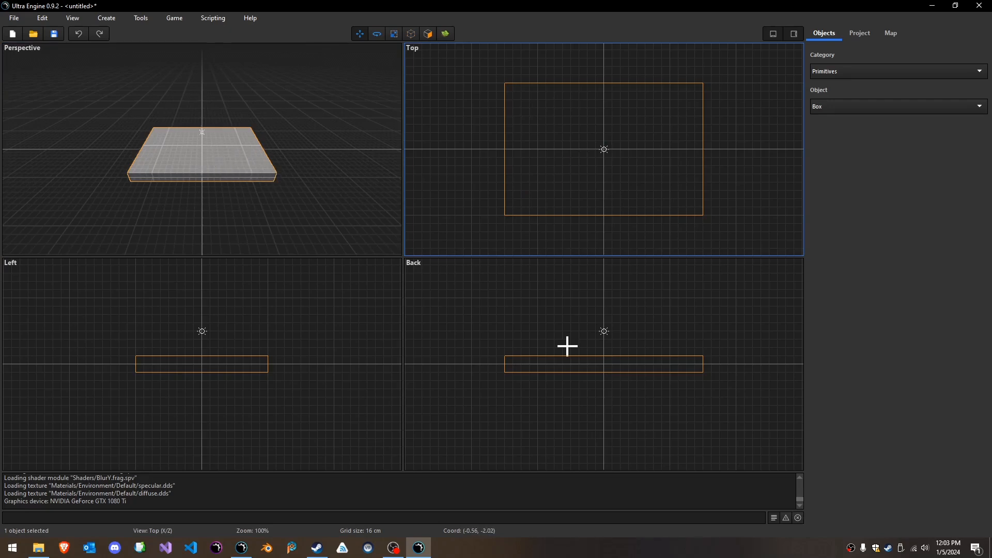
{"action": "left_click_drag", "start_coordinate": [563, 364], "coordinate": [565, 354]}
Draw a second flat box on the ground beside the central box in the Perspective viewport.
{"action": "left_click", "coordinate": [80, 153]}
{"action": "left_click_drag", "start_coordinate": [79, 146], "coordinate": [94, 203]}
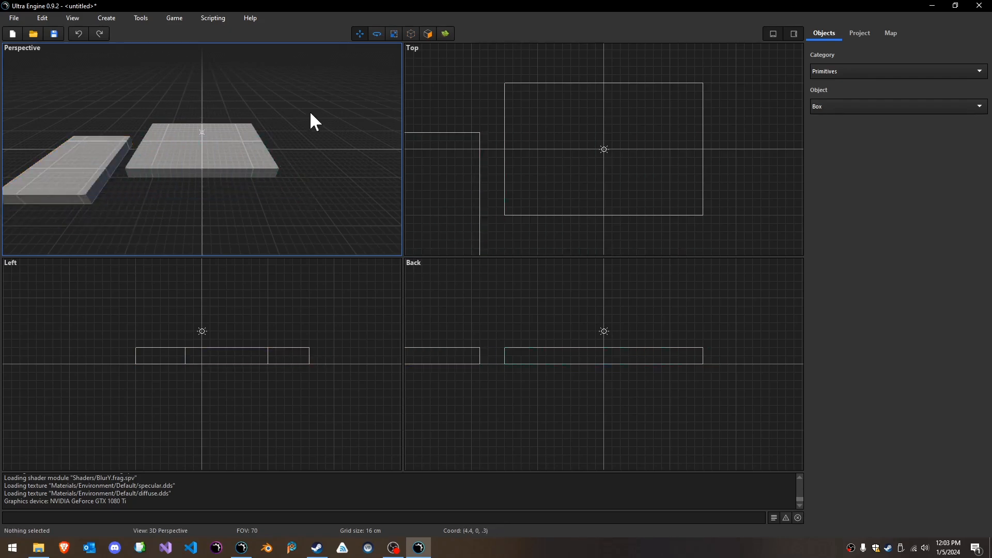
Draw a third flat box starting on the central box's top face and move it behind that box.
{"action": "left_click", "coordinate": [232, 146]}
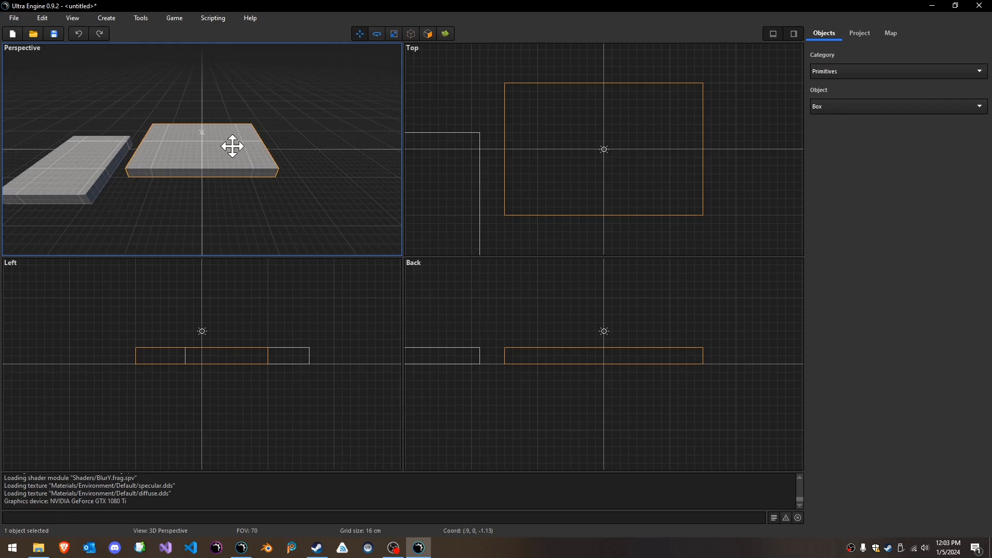
{"action": "left_click", "coordinate": [227, 115]}
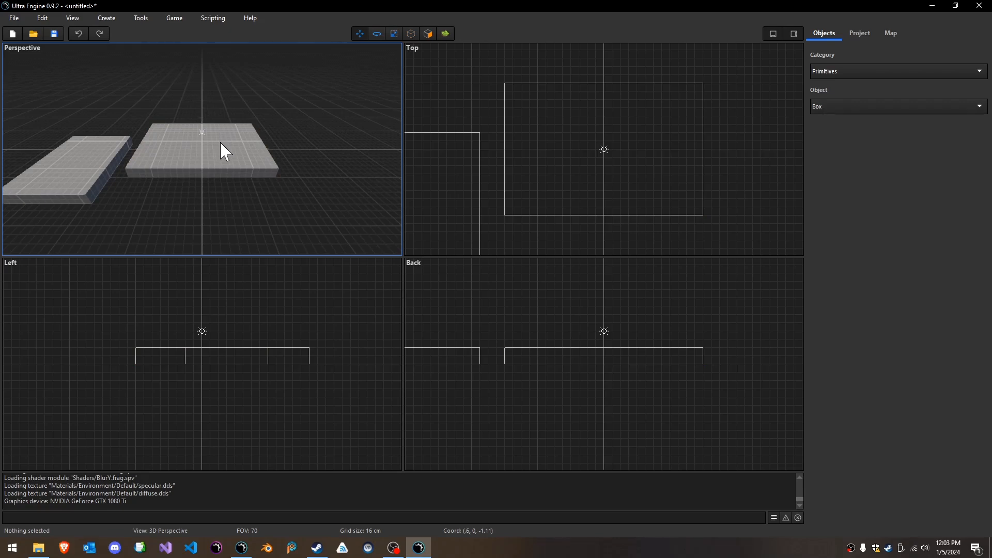
{"action": "left_click_drag", "start_coordinate": [226, 150], "coordinate": [356, 161]}
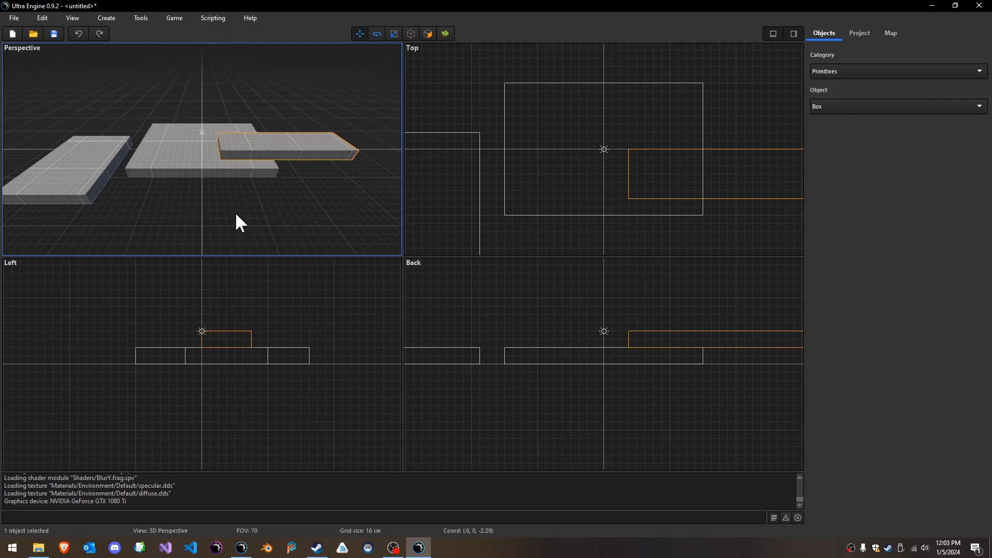
{"action": "left_click_drag", "start_coordinate": [274, 148], "coordinate": [229, 113]}
Choose the Point Light object and try positioning it over the central box.
{"action": "left_click", "coordinate": [106, 18]}
{"action": "mouse_move", "coordinate": [124, 45]}
{"action": "left_click", "coordinate": [207, 45]}
{"action": "left_click", "coordinate": [311, 140]}
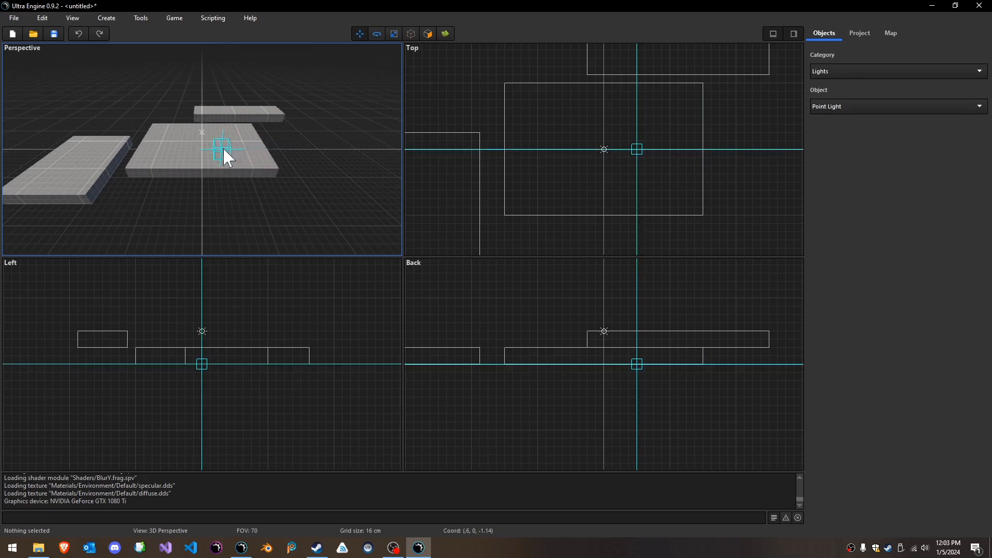
{"action": "left_click_drag", "start_coordinate": [252, 152], "coordinate": [252, 148]}
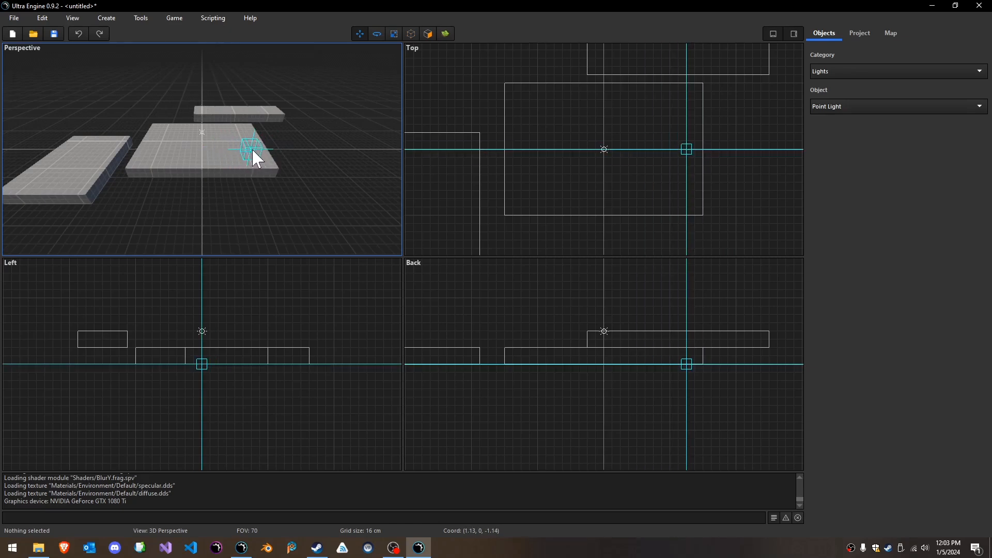
{"action": "key", "text": "Escape"}
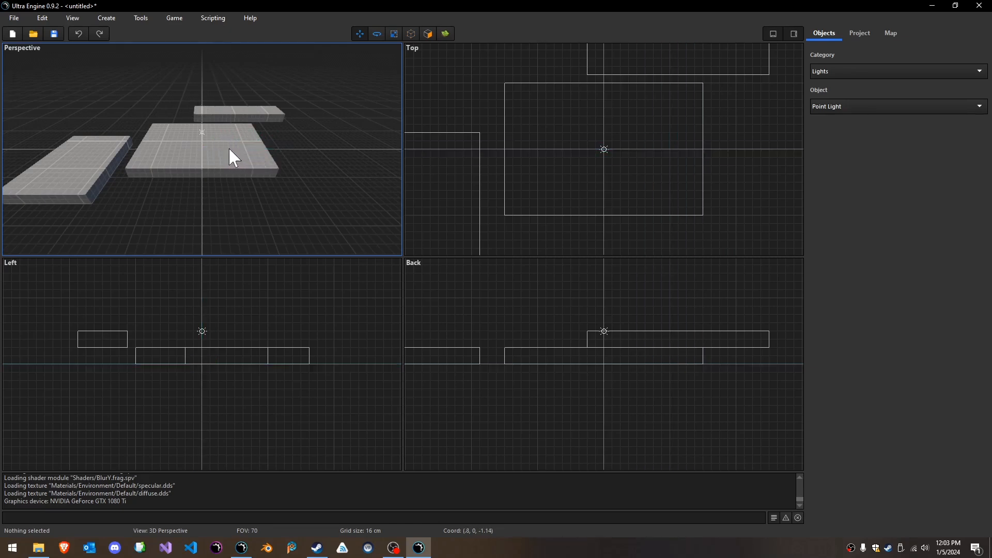
Place one point light on the central box and another in the Top viewport, between the central box and the box beside it.
{"action": "left_click", "coordinate": [230, 148]}
{"action": "left_click", "coordinate": [288, 146]}
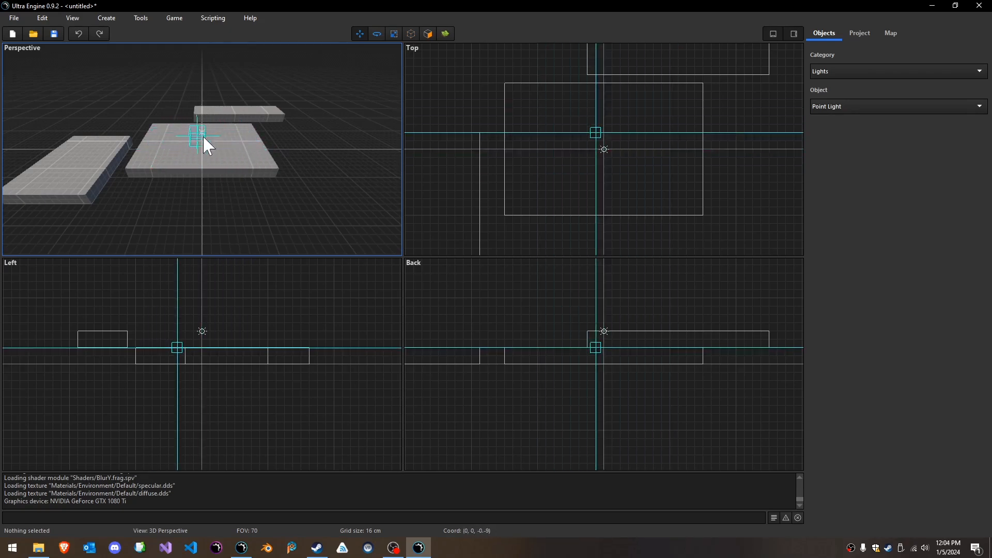
{"action": "left_click", "coordinate": [231, 151]}
{"action": "left_click", "coordinate": [468, 98]}
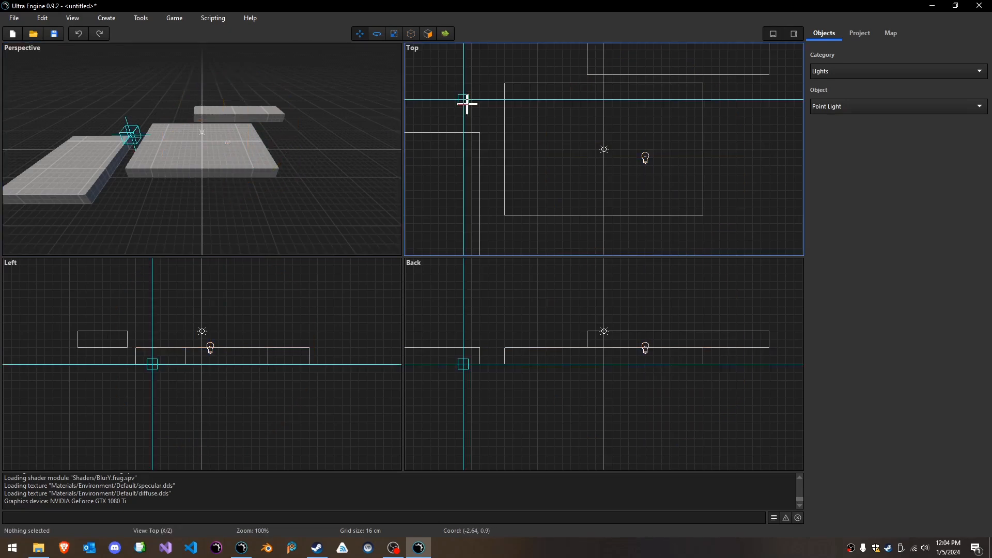
{"action": "left_click", "coordinate": [487, 116]}
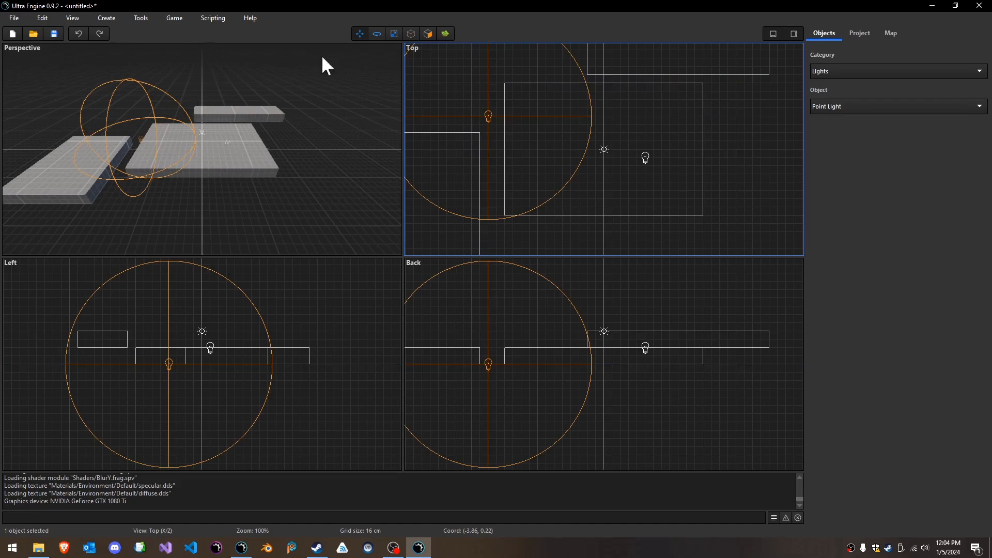
Move the central box in the positive X direction and stretch its top upward to make it taller.
{"action": "left_click", "coordinate": [360, 34]}
{"action": "left_click", "coordinate": [236, 142]}
{"action": "left_click_drag", "start_coordinate": [196, 157], "coordinate": [240, 121]}
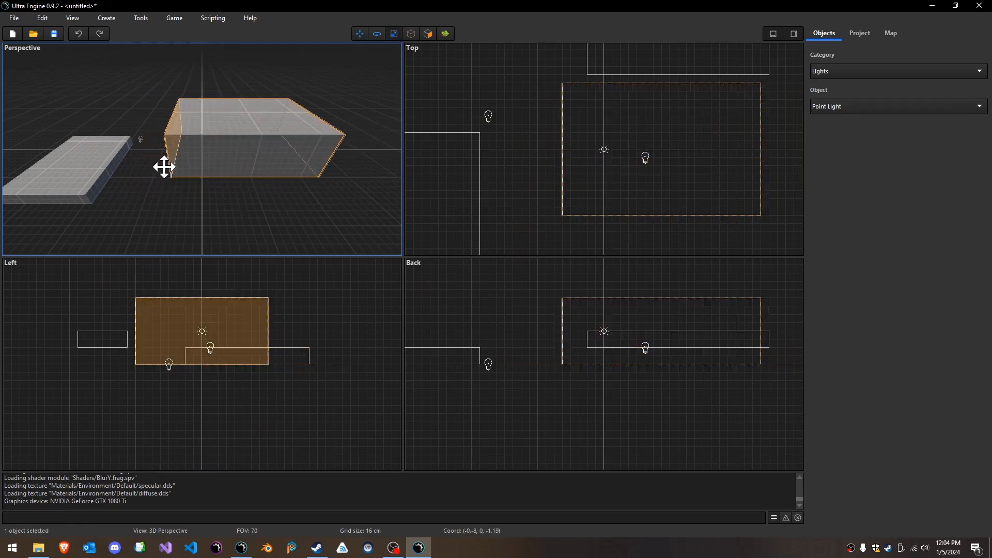
{"action": "left_click_drag", "start_coordinate": [165, 167], "coordinate": [171, 186]}
{"action": "key", "text": "Return"}
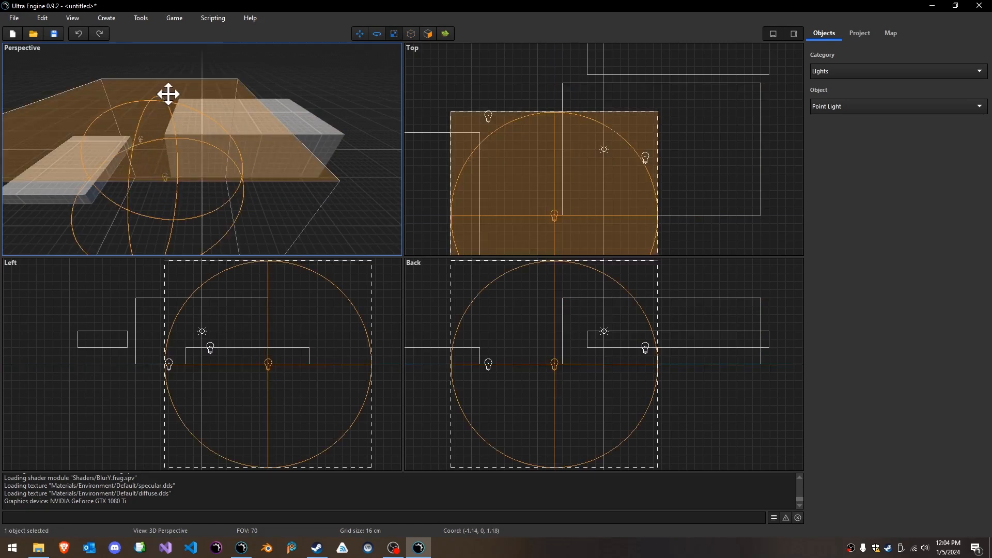
{"action": "left_click", "coordinate": [150, 102]}
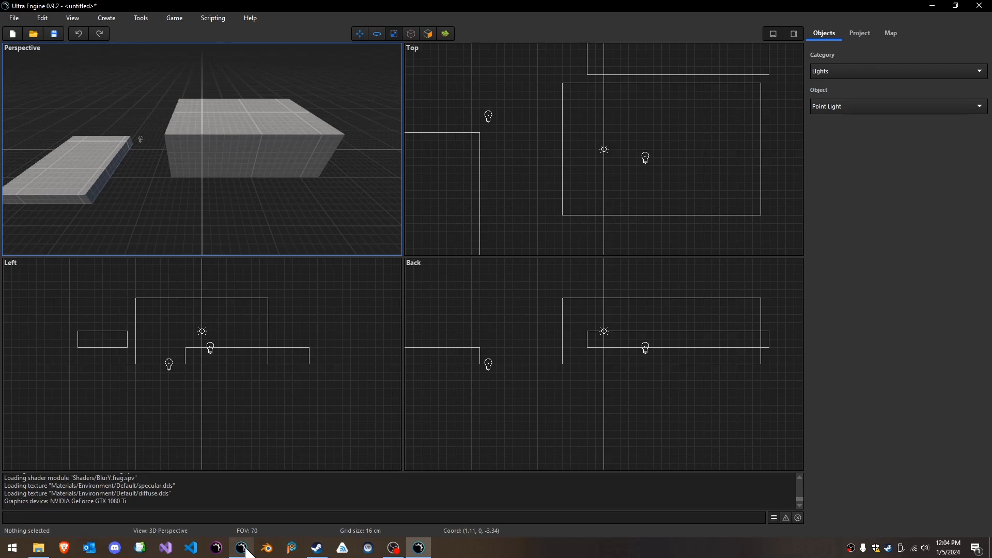
Switch to the Ultra Engine 0.9.3 window and activate Box creation.
{"action": "left_click", "coordinate": [277, 512]}
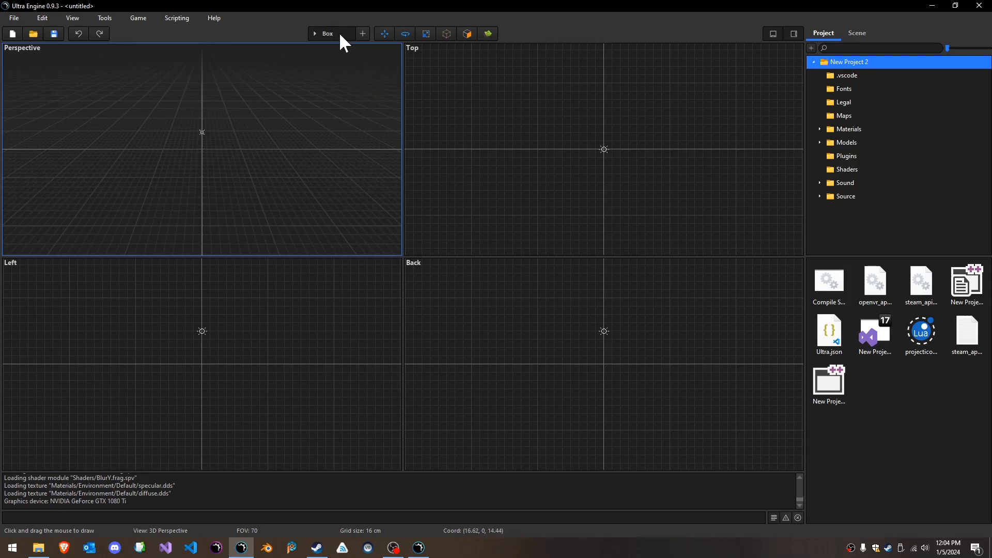
{"action": "left_click", "coordinate": [387, 35]}
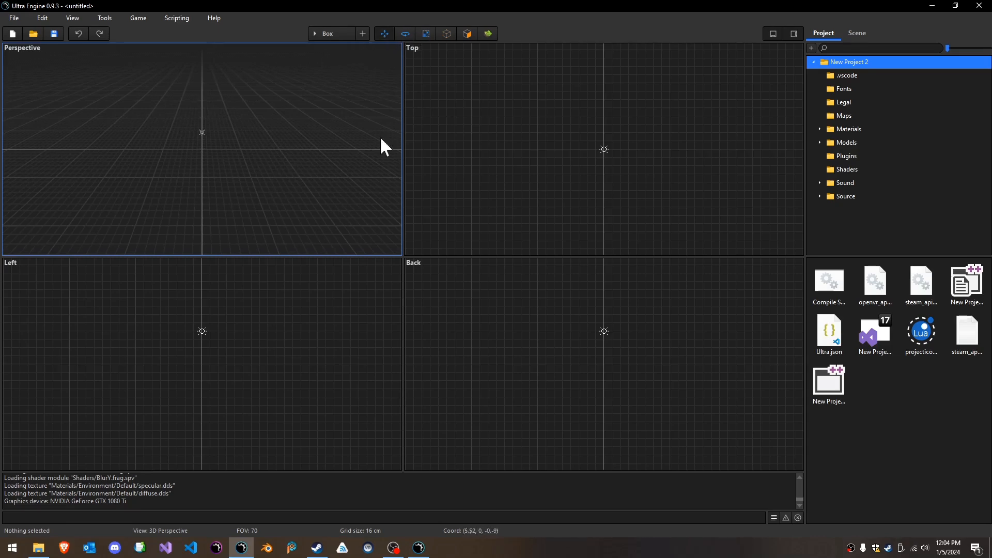
{"action": "left_click", "coordinate": [337, 31]}
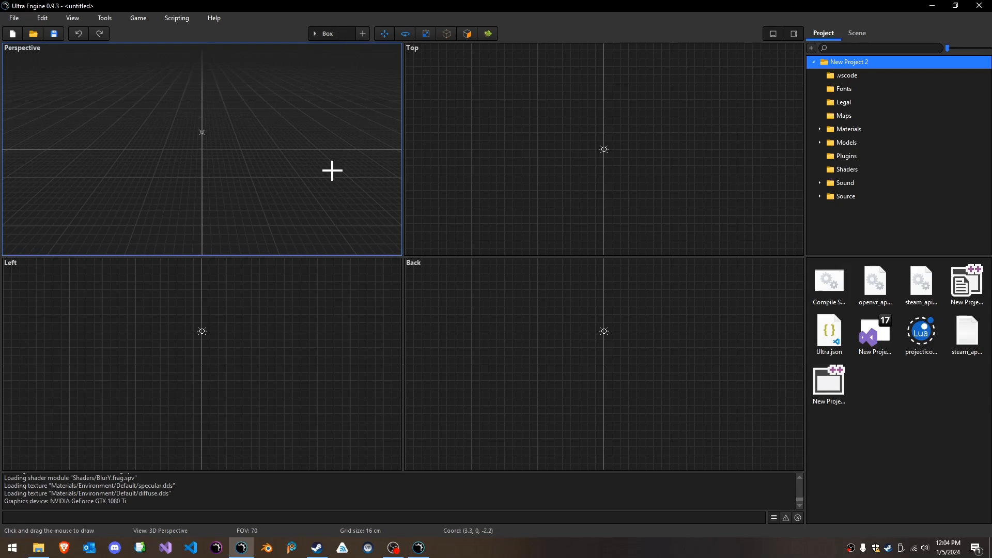
Draw a wide flat trial box around the origin with its outline shifted before creation, and delete it.
{"action": "left_click_drag", "start_coordinate": [122, 133], "coordinate": [345, 215]}
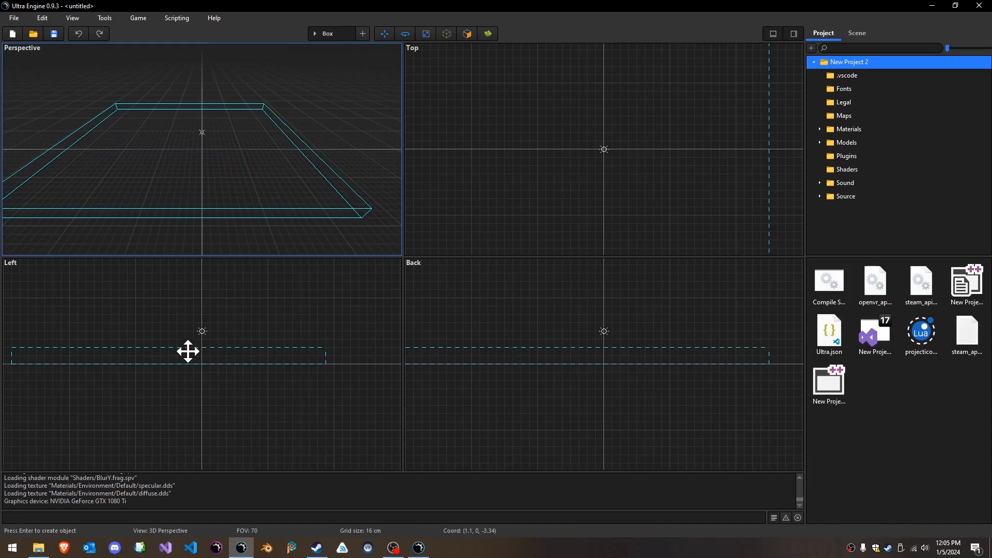
{"action": "mouse_move", "coordinate": [172, 355]}
{"action": "left_mouse_down"}
{"action": "mouse_move", "coordinate": [191, 355]}
{"action": "mouse_move", "coordinate": [181, 355]}
{"action": "mouse_move", "coordinate": [180, 330]}
{"action": "mouse_move", "coordinate": [180, 344]}
{"action": "left_mouse_up"}
{"action": "left_click_drag", "start_coordinate": [460, 355], "coordinate": [493, 354]}
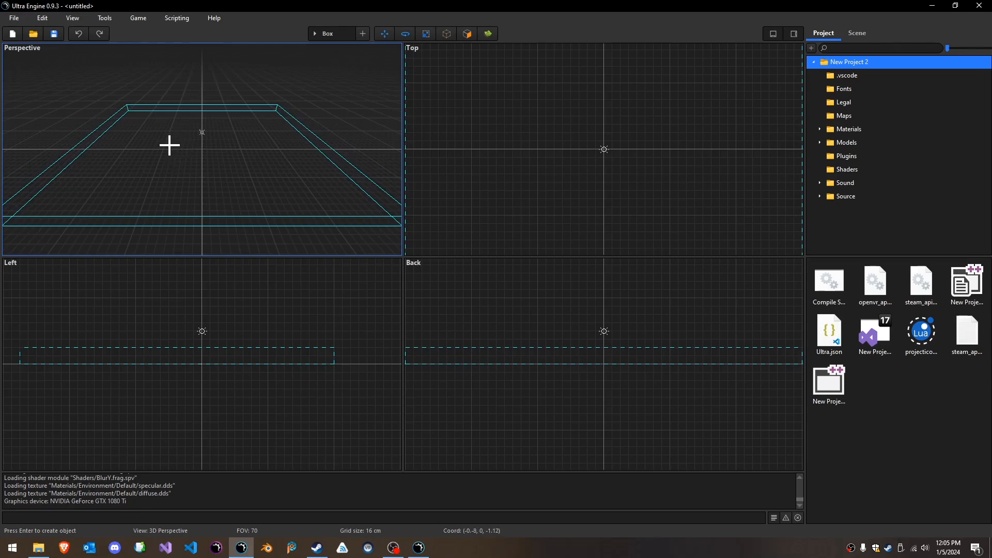
{"action": "key", "text": "Return"}
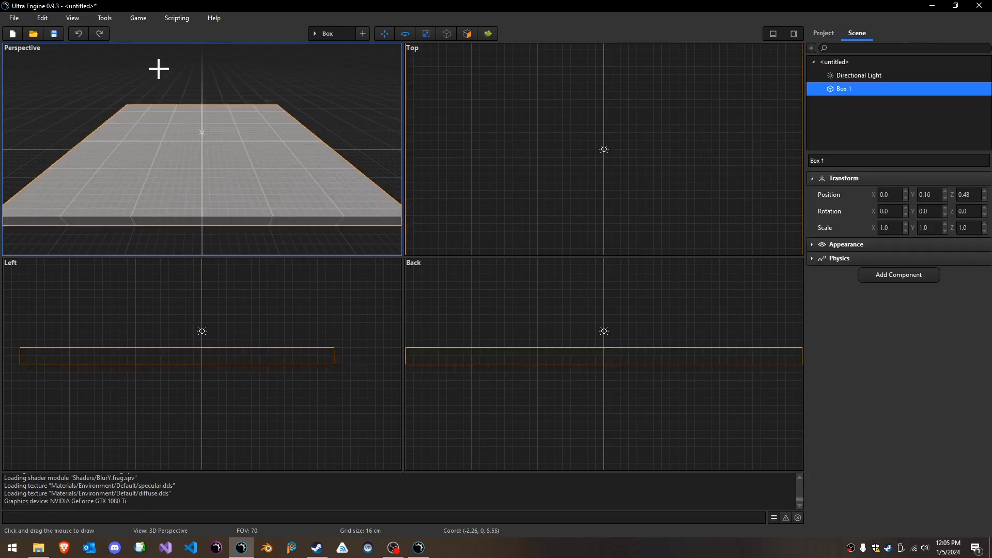
{"action": "key", "text": "Delete"}
Draw and create a flat box in the Perspective viewport, centred at about X 0.16, Y 0.16, Z 0.0.
{"action": "left_click_drag", "start_coordinate": [143, 120], "coordinate": [345, 213]}
{"action": "right_click", "coordinate": [248, 163]}
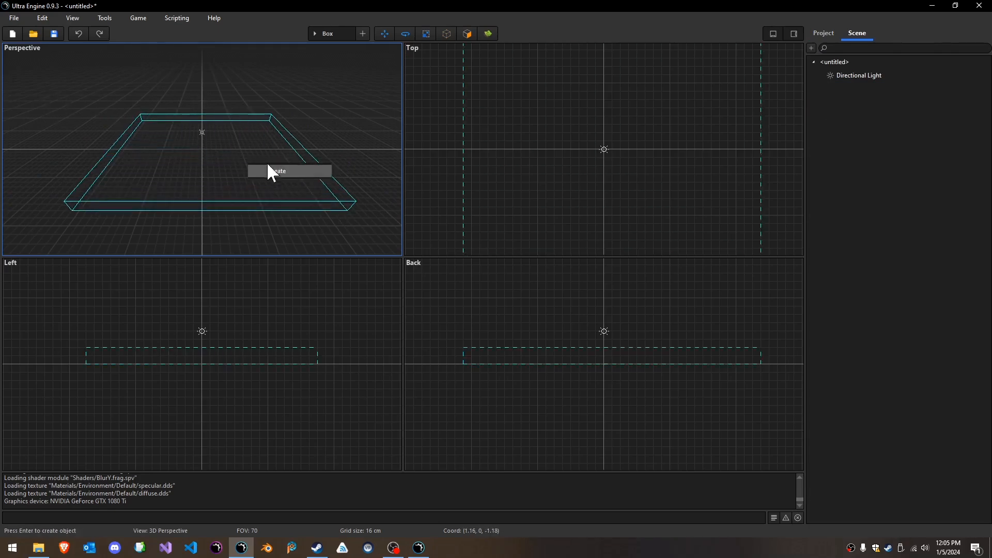
{"action": "left_click", "coordinate": [303, 171]}
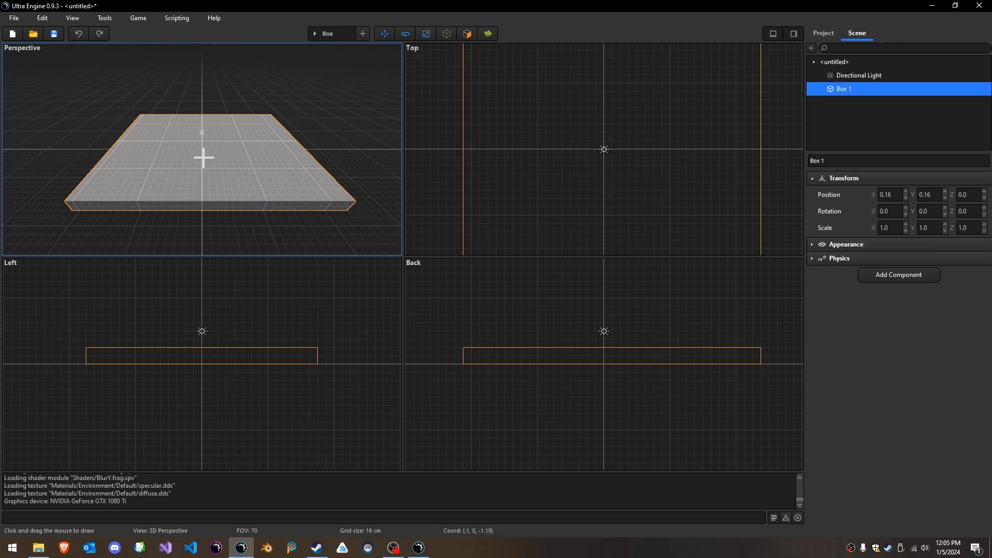
Move the new box with the Move tool to about X -3.84, Z 1.44.
{"action": "left_click", "coordinate": [384, 31]}
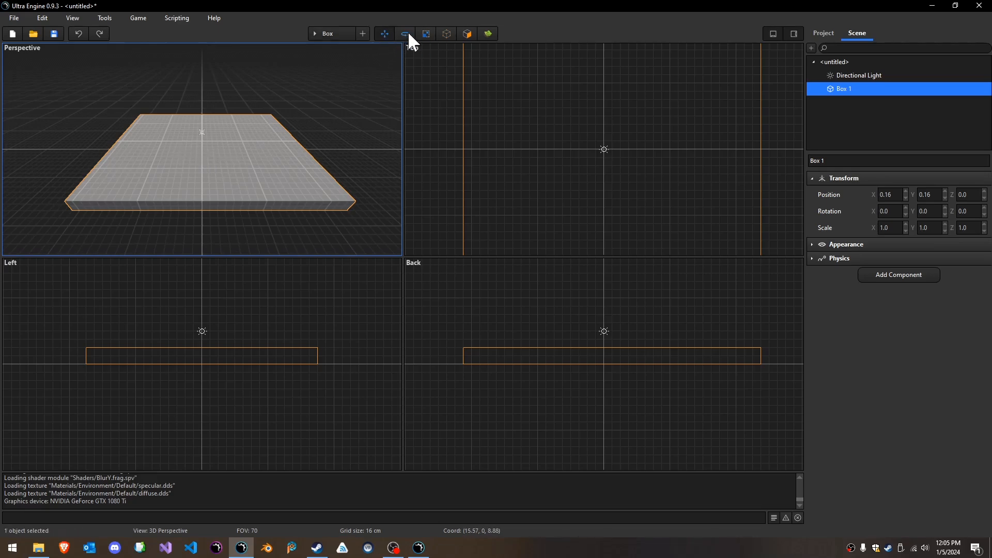
{"action": "left_click", "coordinate": [408, 31]}
{"action": "left_click", "coordinate": [391, 34]}
{"action": "left_click_drag", "start_coordinate": [228, 172], "coordinate": [108, 143]}
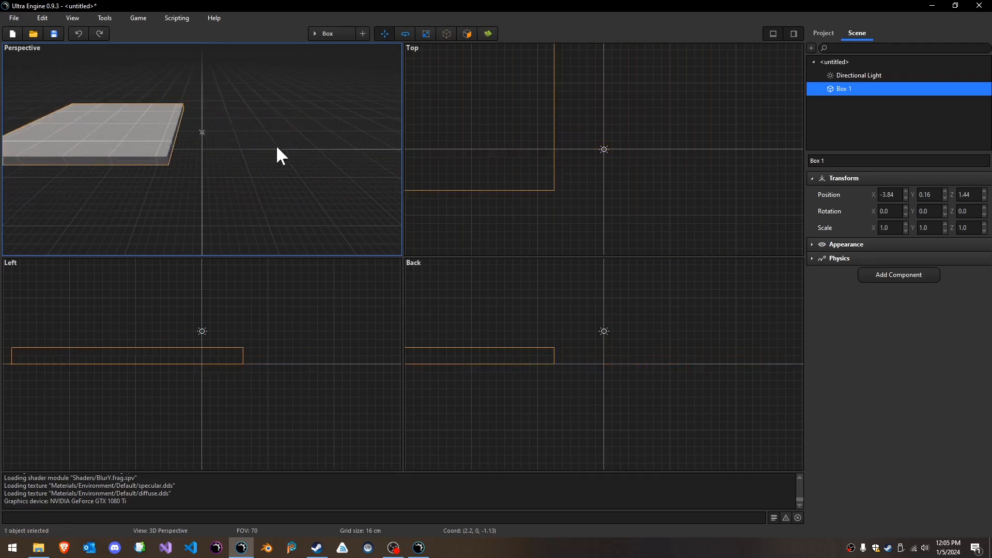
Move the flat box back to X 0.0, Z 0.0 in the Perspective viewport and deselect it.
{"action": "left_click", "coordinate": [250, 138]}
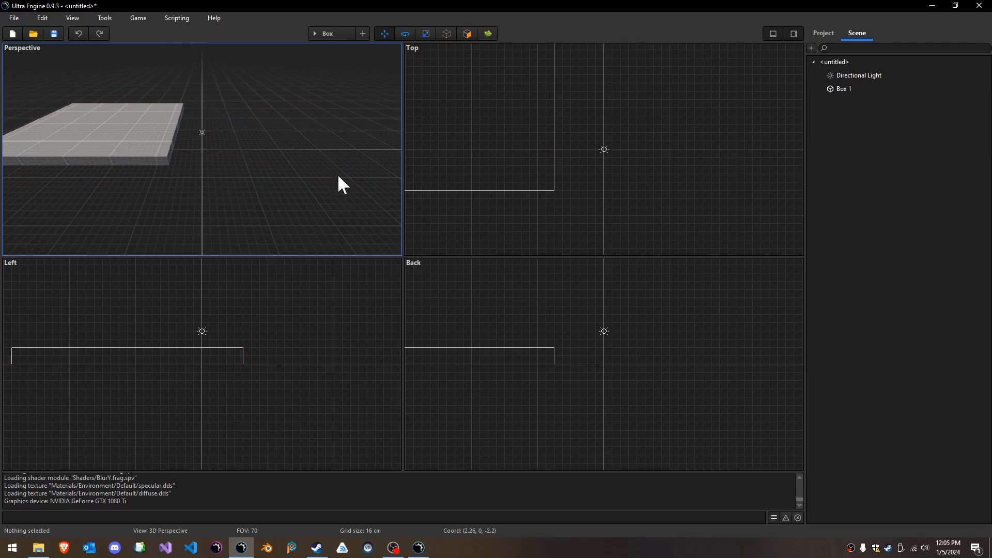
{"action": "left_click", "coordinate": [78, 136]}
{"action": "left_click_drag", "start_coordinate": [278, 165], "coordinate": [178, 159]}
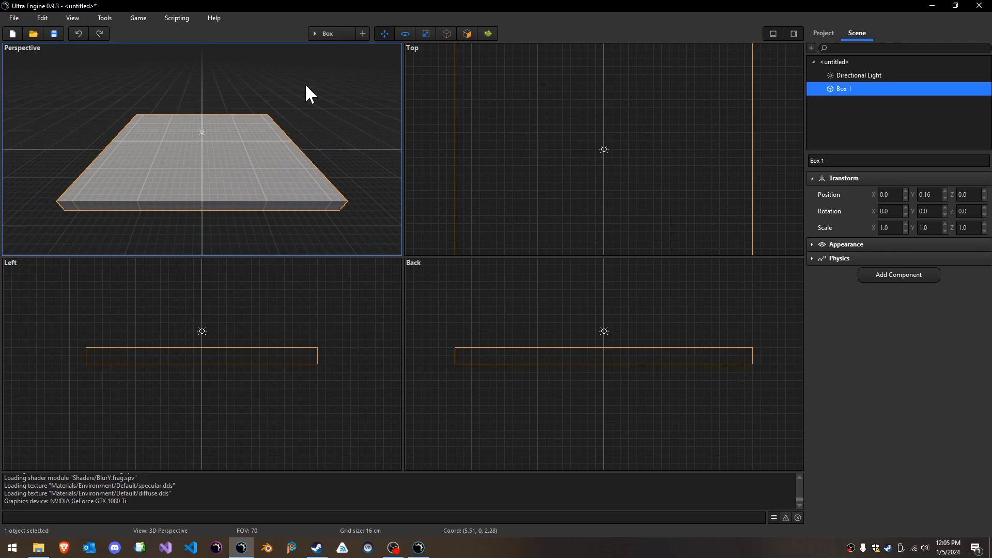
{"action": "left_click", "coordinate": [334, 99]}
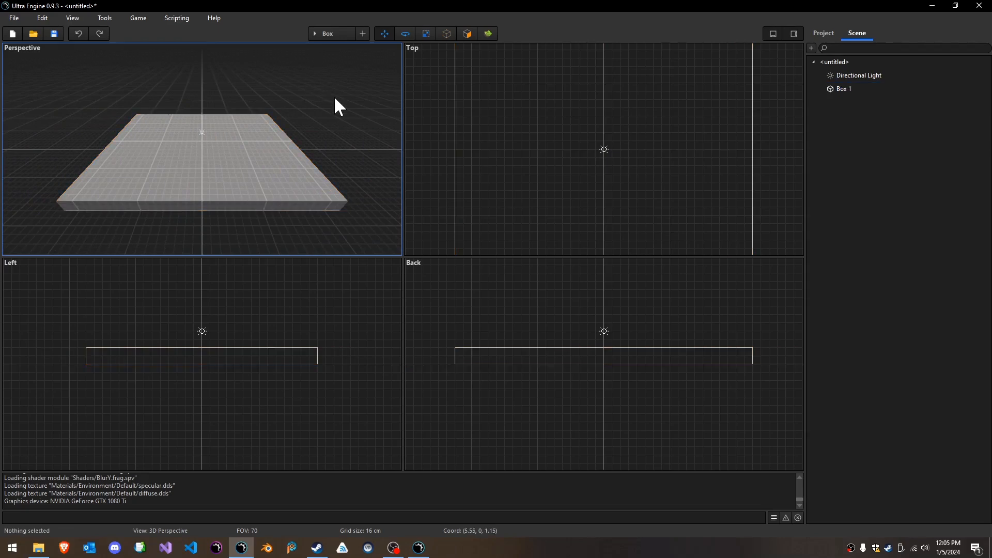
Show the project's files and open the selection of creatable object types.
{"action": "left_click", "coordinate": [824, 34]}
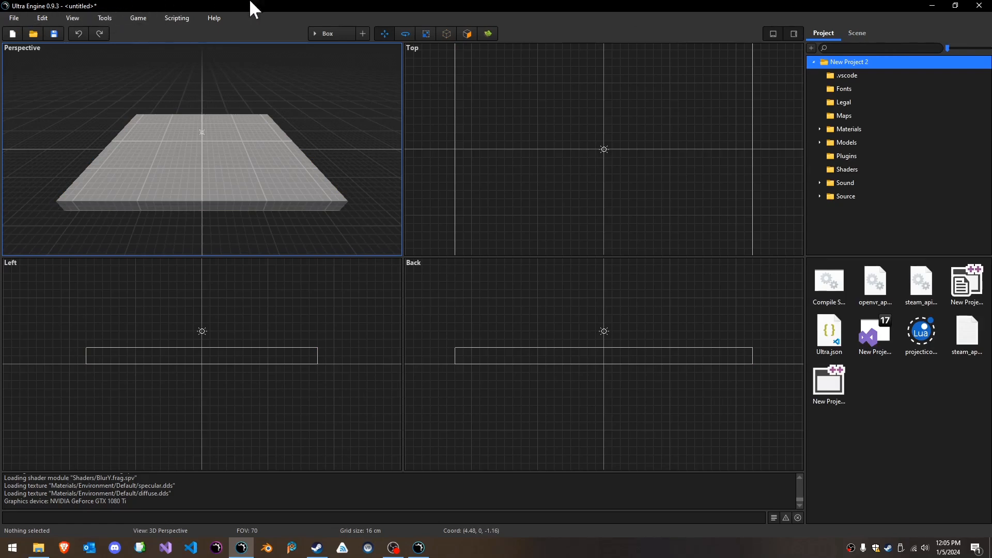
{"action": "left_click", "coordinate": [314, 36]}
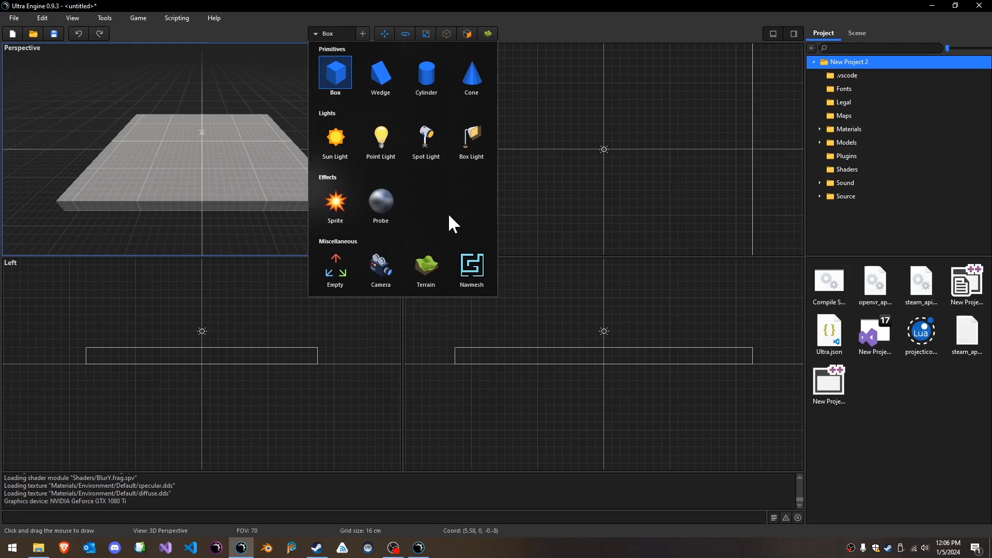
Switch to the Ultra Engine 0.9.2 window and set the Primitives category, trying Cylinder before choosing Box as the object.
{"action": "left_click", "coordinate": [418, 548]}
{"action": "left_click", "coordinate": [853, 71]}
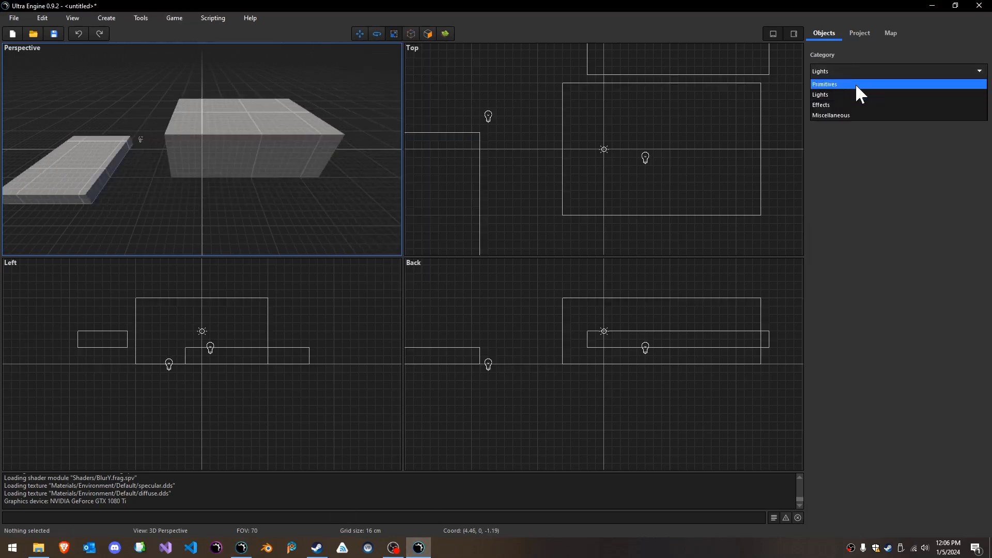
{"action": "left_click", "coordinate": [855, 84]}
{"action": "left_click", "coordinate": [868, 106]}
{"action": "left_click", "coordinate": [860, 128]}
{"action": "left_click", "coordinate": [866, 107]}
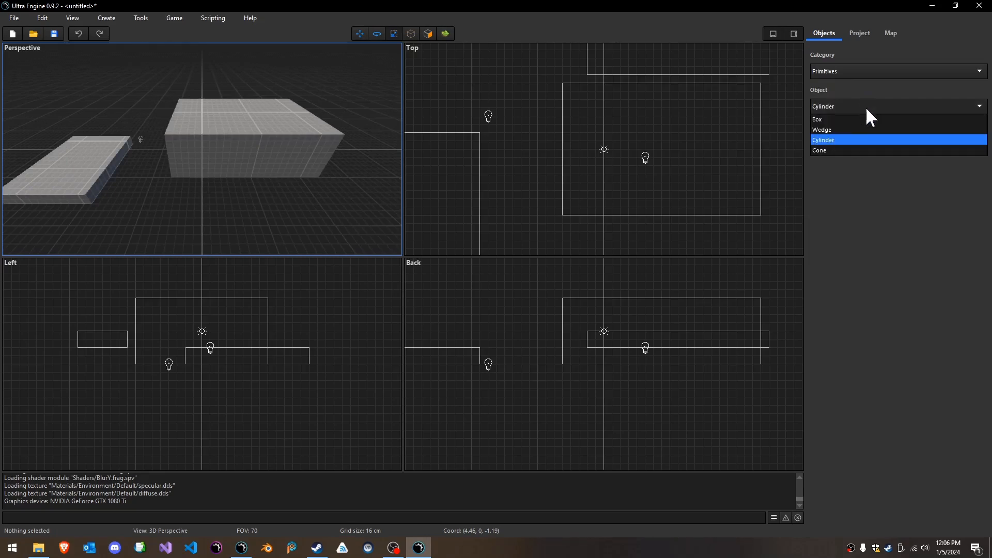
{"action": "left_click", "coordinate": [866, 119]}
Examine the object creation categories, including the Miscellaneous object types.
{"action": "left_click", "coordinate": [112, 17]}
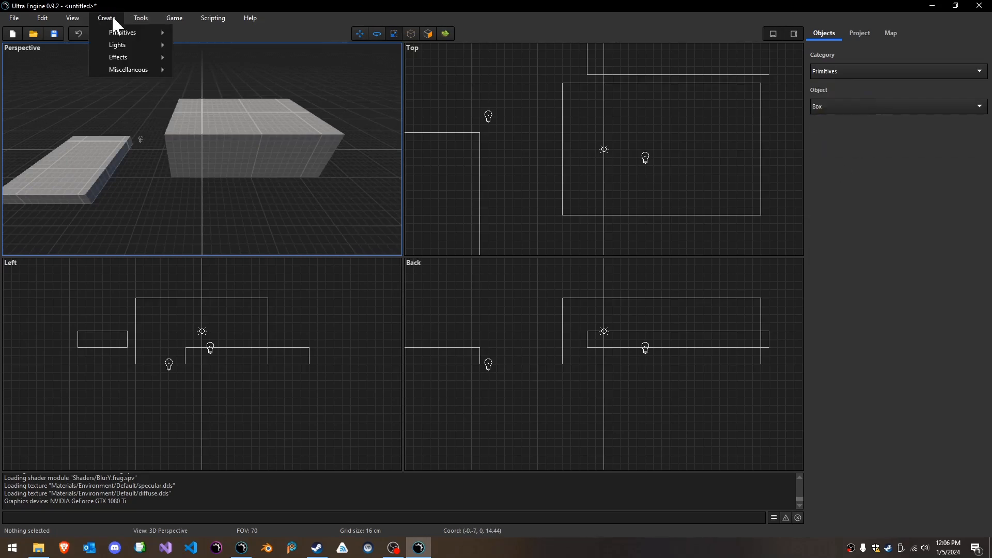
{"action": "mouse_move", "coordinate": [131, 67]}
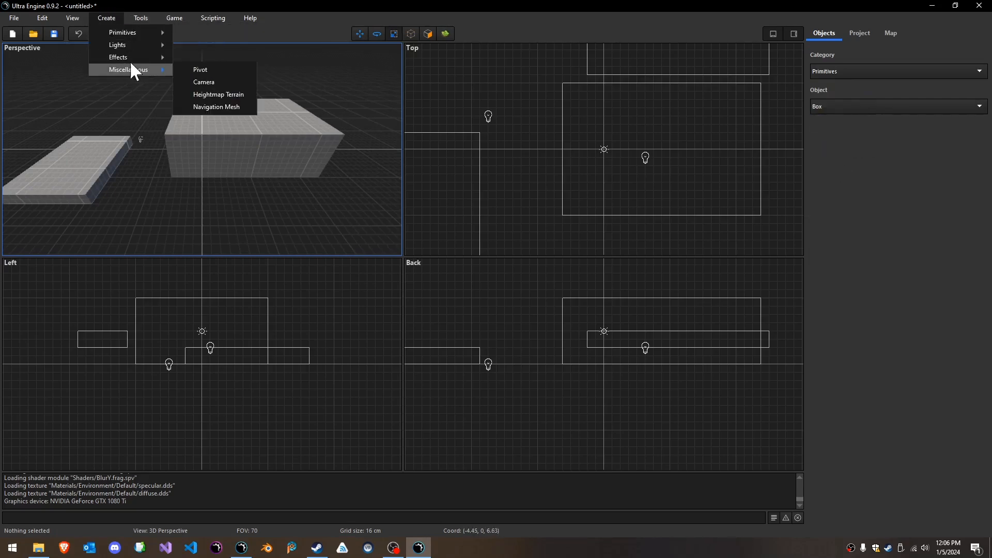
{"action": "left_click", "coordinate": [102, 17]}
Switch to the Ultra Engine 0.9.3 window and create a wedge on top of the flat box, centred at about X -0.16, Y 0.48, Z -0.32.
{"action": "left_click", "coordinate": [241, 549]}
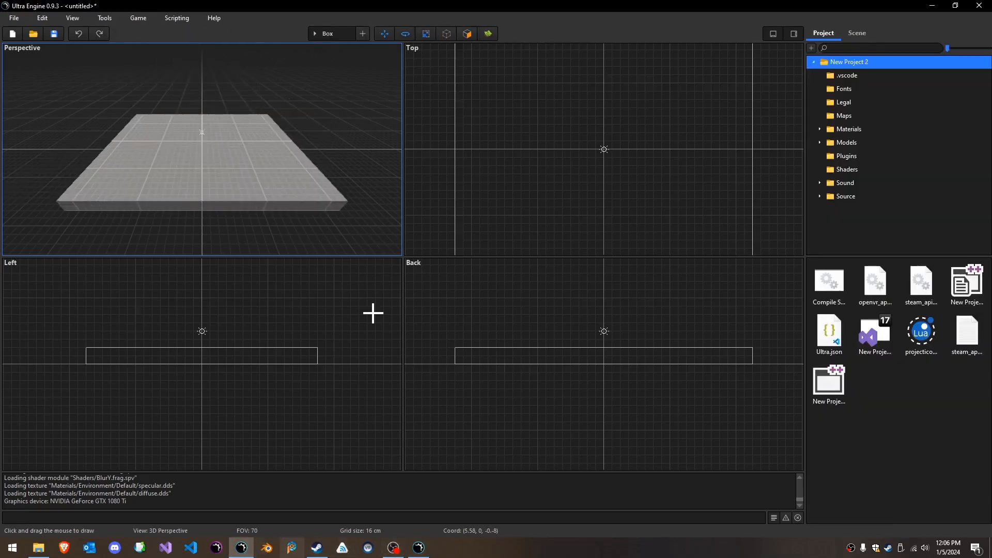
{"action": "left_click", "coordinate": [316, 32]}
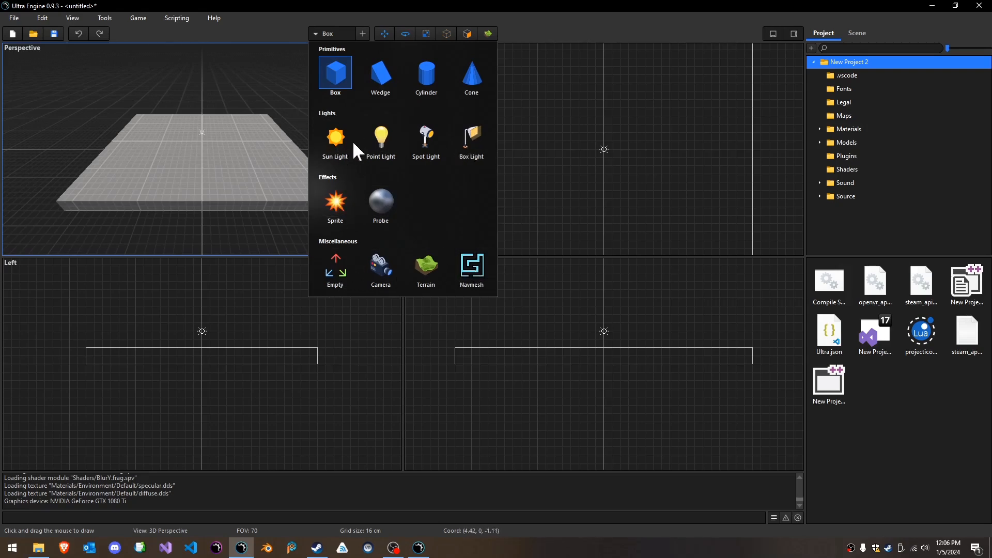
{"action": "left_click", "coordinate": [381, 71]}
{"action": "left_click_drag", "start_coordinate": [158, 126], "coordinate": [255, 177]}
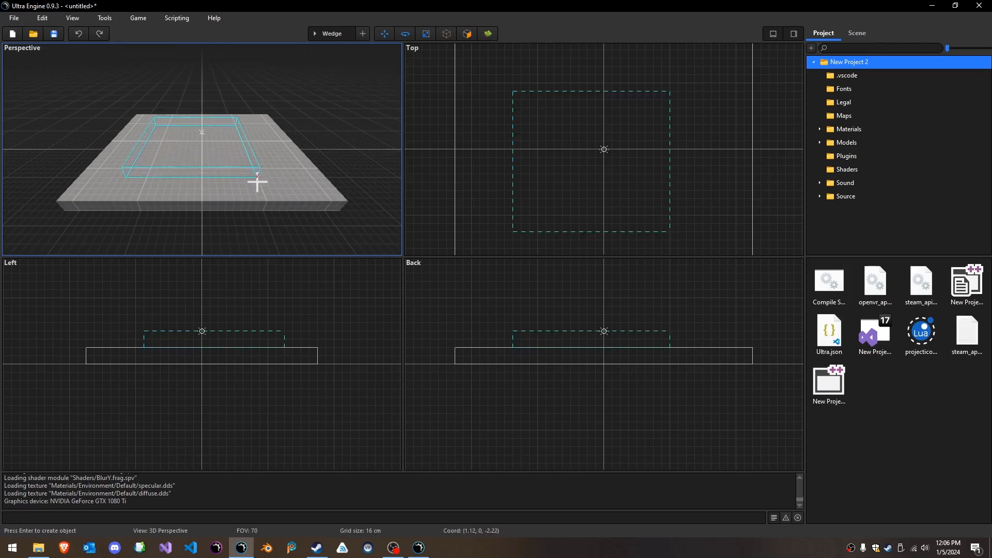
{"action": "right_click", "coordinate": [182, 185]}
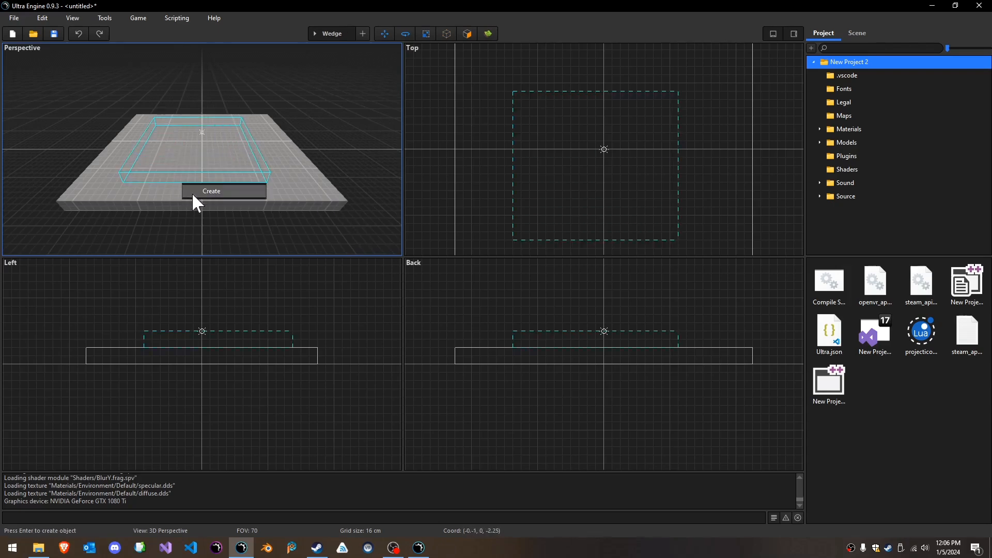
{"action": "left_click", "coordinate": [192, 193]}
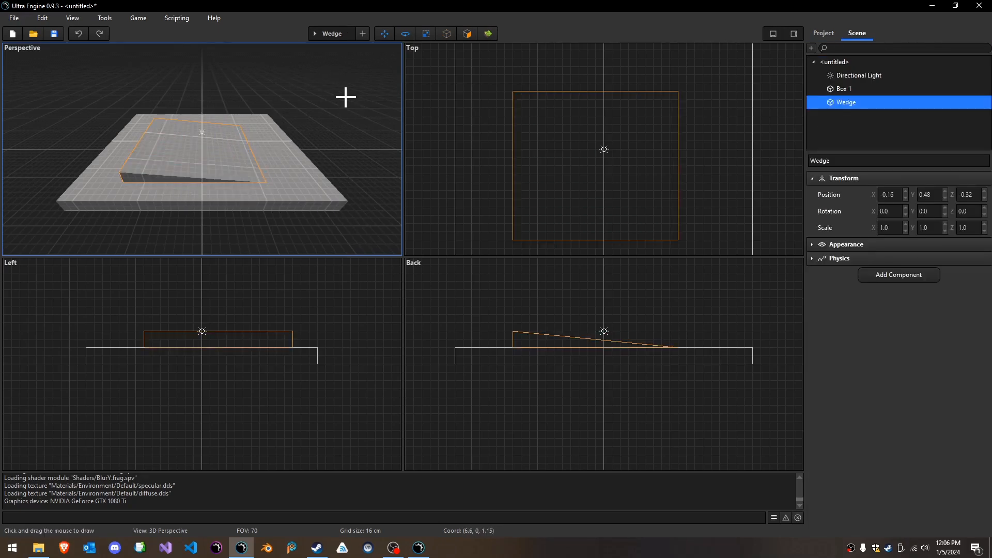
Choose Box as the object type and add one directly in front of the camera, at about X 0.8, Y 1.76, Z -4.48.
{"action": "scroll", "coordinate": [237, 166], "scroll_direction": "down", "scroll_amount": 5}
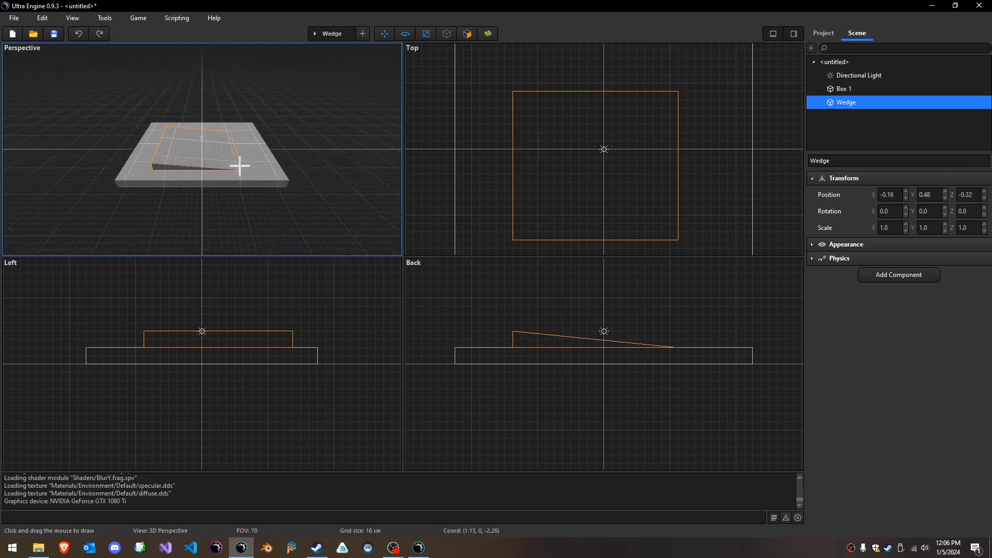
{"action": "scroll", "coordinate": [225, 169], "scroll_direction": "up", "scroll_amount": 8}
{"action": "right_click_drag", "start_coordinate": [225, 170], "coordinate": [320, 152]}
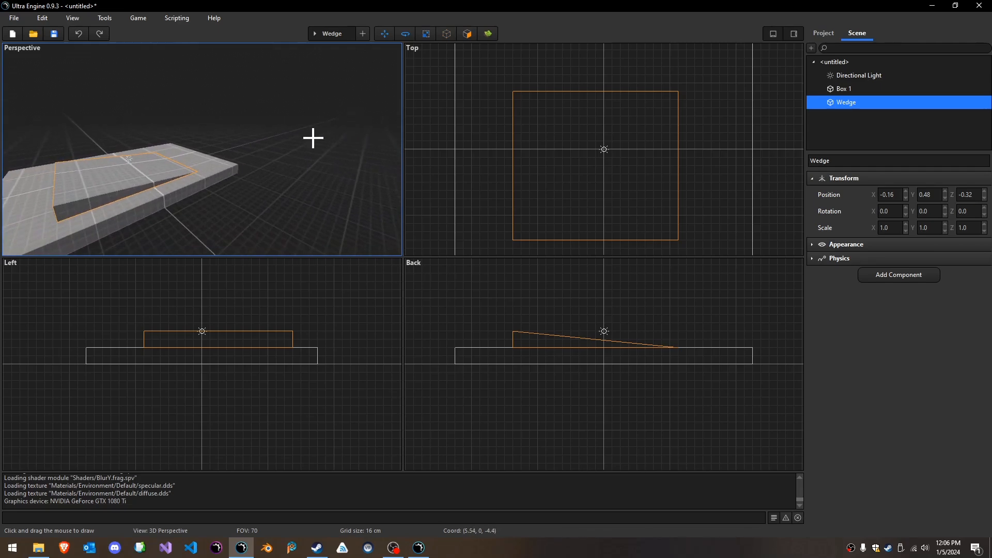
{"action": "left_click", "coordinate": [315, 33]}
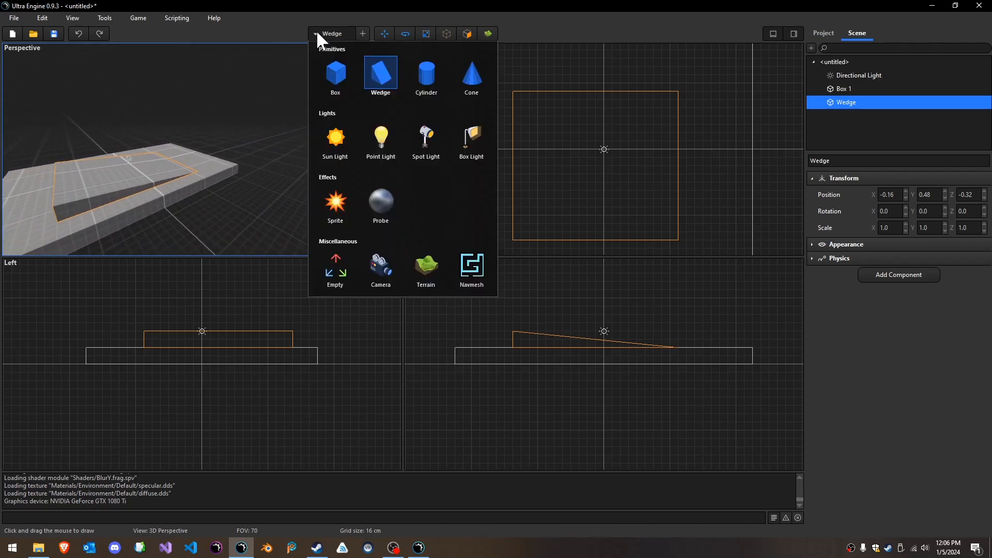
{"action": "left_click", "coordinate": [333, 75]}
{"action": "mouse_move", "coordinate": [172, 135]}
{"action": "right_mouse_down"}
{"action": "mouse_move", "coordinate": [238, 127]}
{"action": "mouse_move", "coordinate": [183, 140]}
{"action": "right_mouse_up"}
{"action": "right_click_drag", "start_coordinate": [255, 154], "coordinate": [253, 150]}
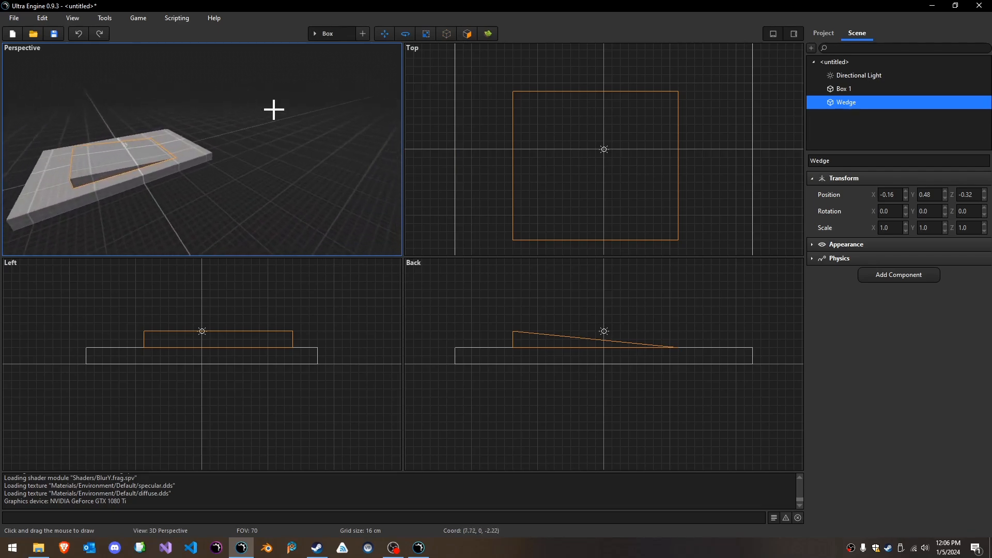
{"action": "left_click", "coordinate": [363, 33]}
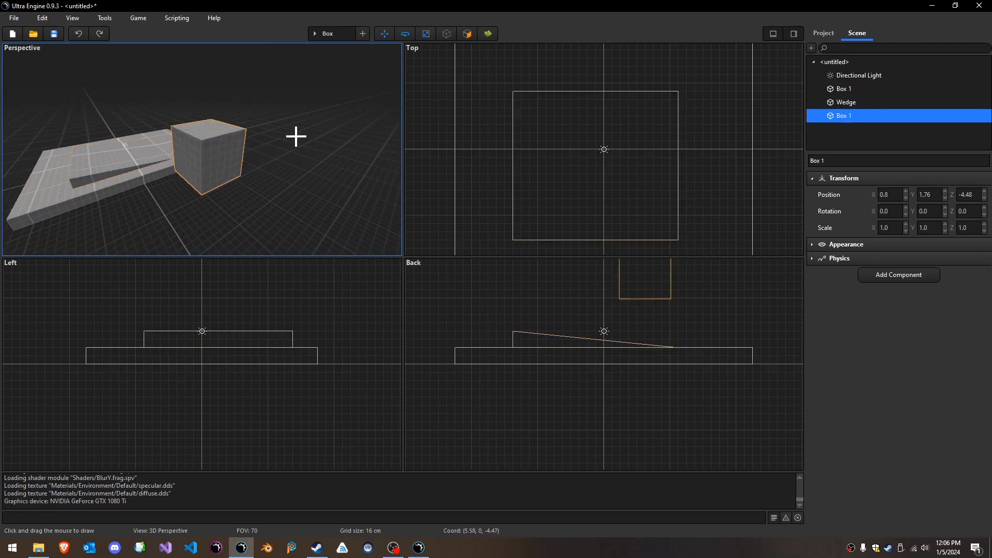
Add two more boxes in front of the camera, at about X 1.44, Y 1.76, Z -5.12 and X 1.76, Y 1.92, Z -6.24.
{"action": "right_click_drag", "start_coordinate": [294, 135], "coordinate": [310, 137]}
{"action": "left_click", "coordinate": [362, 33]}
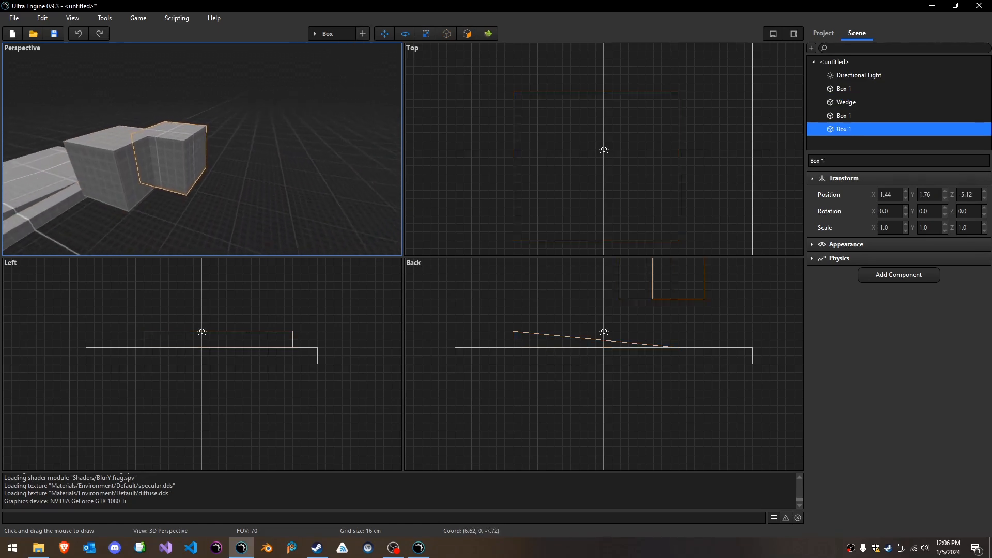
{"action": "left_click", "coordinate": [364, 30]}
View the row of boxes from farther away and open the choice of object types for creation.
{"action": "mouse_move", "coordinate": [310, 186]}
{"action": "right_mouse_down"}
{"action": "mouse_move", "coordinate": [290, 176]}
{"action": "mouse_move", "coordinate": [279, 196]}
{"action": "mouse_move", "coordinate": [310, 184]}
{"action": "right_mouse_up"}
{"action": "key", "text": "s"}
{"action": "key", "text": "w"}
{"action": "key", "text": "s"}
{"action": "left_click", "coordinate": [313, 34]}
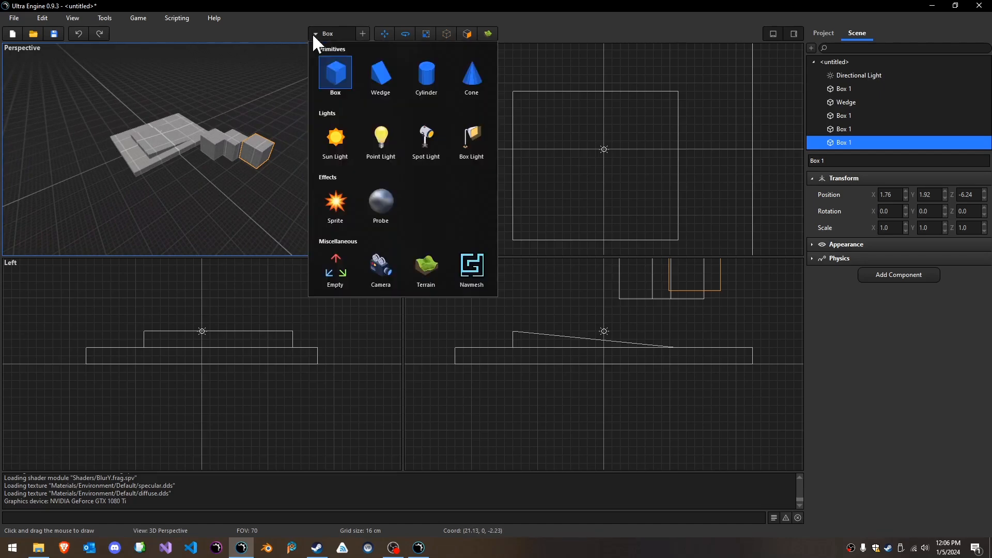